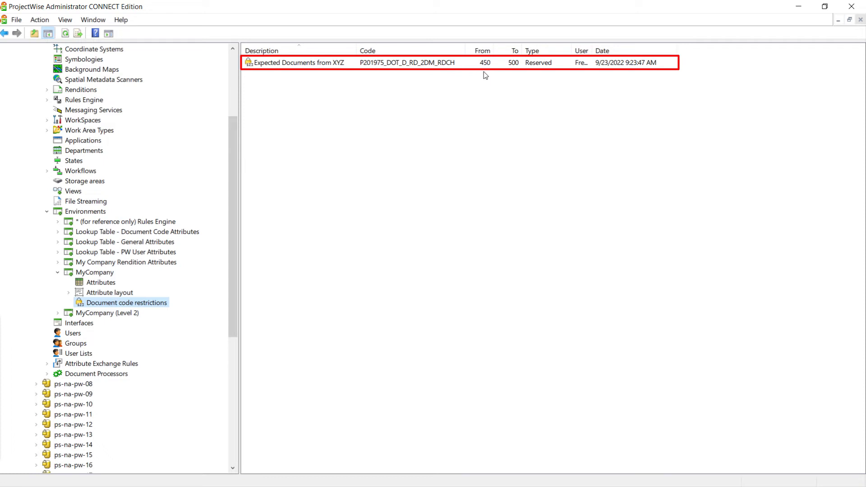
Delete the "Expected Documents from XYZ" document code restriction from the MyCompany environment and confirm the deletion
click(317, 62)
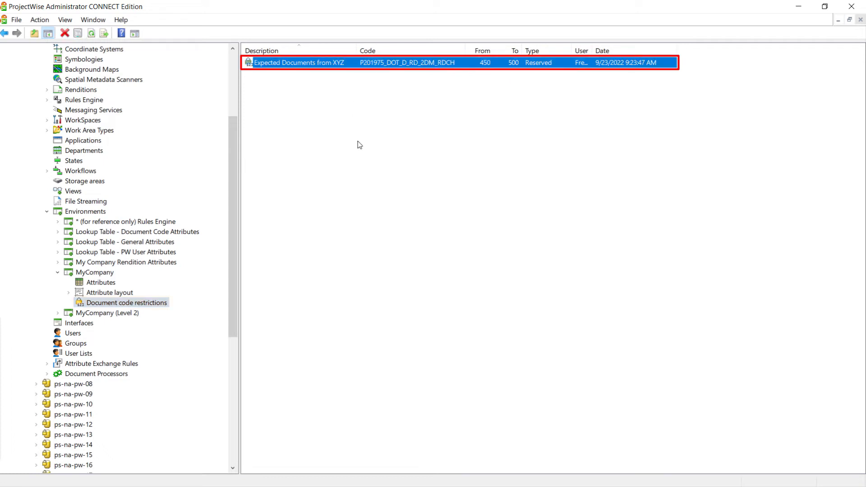
right_click(316, 64)
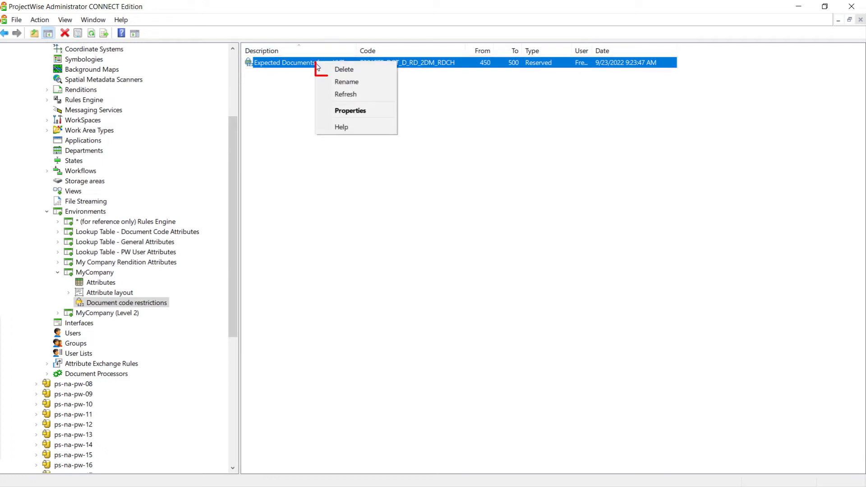
click(324, 70)
click(465, 274)
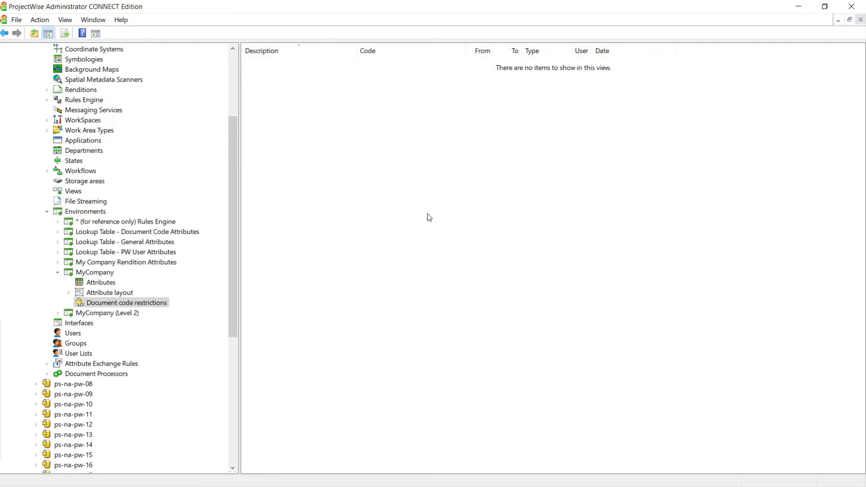
Start a new document code restriction in the MyCompany environment with the description Allow-MCO-2DM
right_click(143, 305)
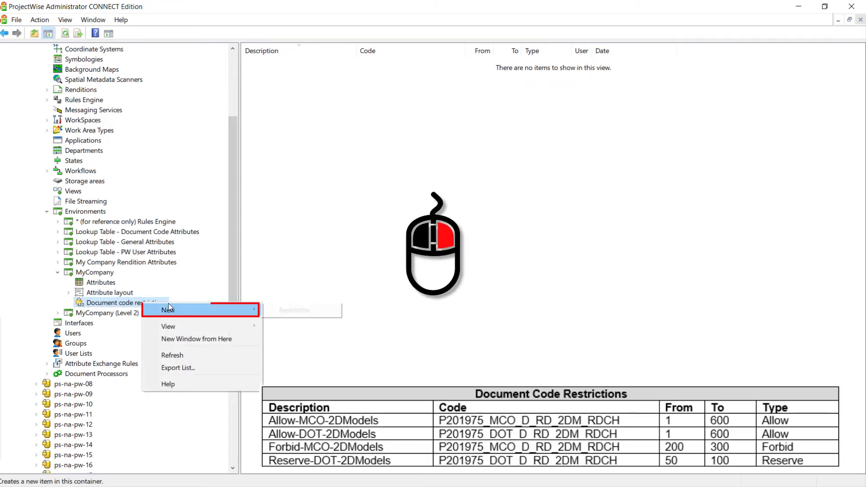
mouse_move(239, 307)
click(291, 308)
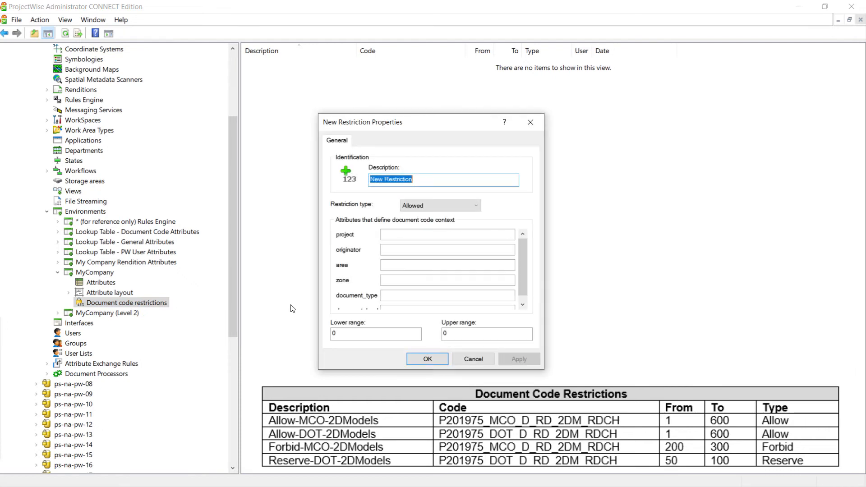
text(Allow)
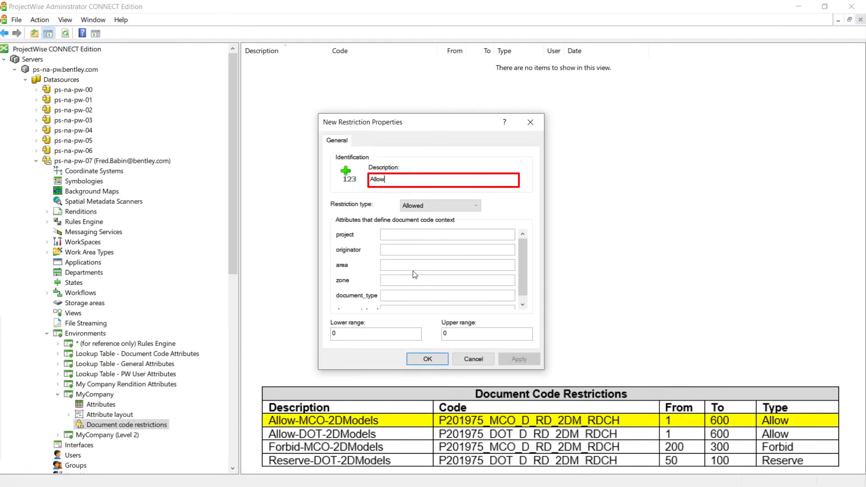
text(-MCO-2DM)
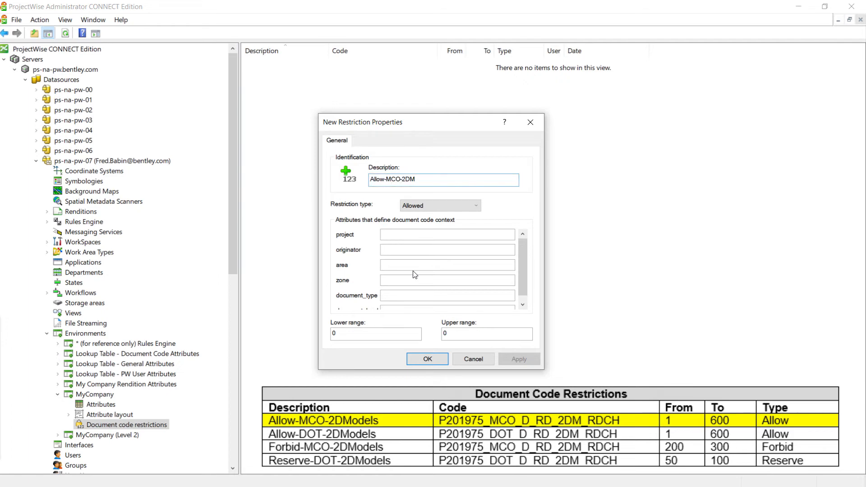
key(Tab)
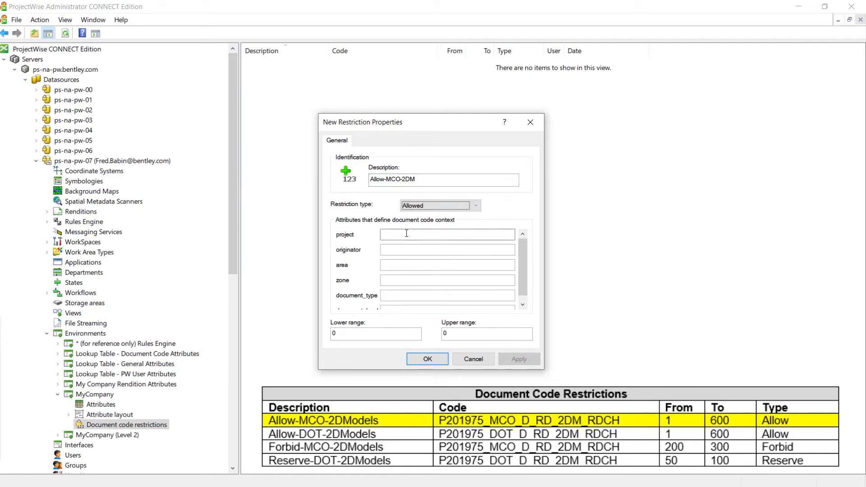
Define the restriction's code context as project P201975, originator MCO, area D, zone RD, document_type 2DM and document_level RDCH
click(406, 233)
text(P20)
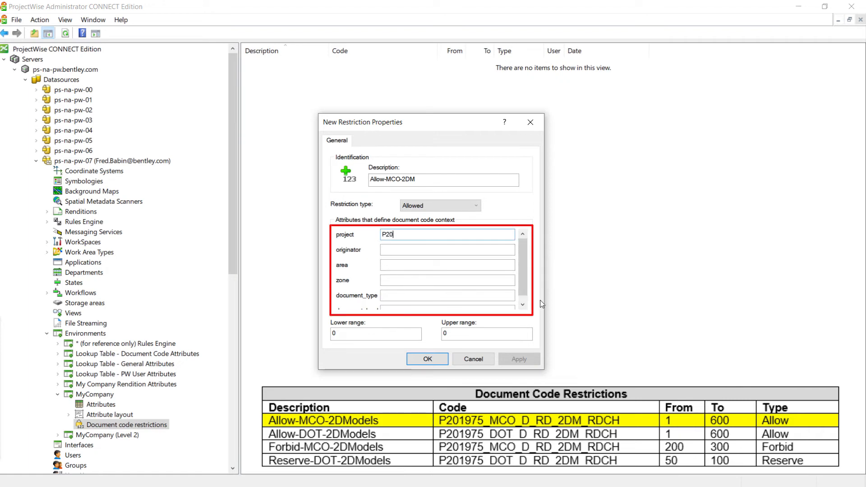
text(1975)
key(Tab)
text(MCO)
key(Tab)
text(D)
key(Tab)
text(RD)
key(Tab)
text(2DM)
Give the Allow-MCO-2DM restriction a lower range of 1 and an upper range of 600, and save it
key(Tab)
text(RDCH)
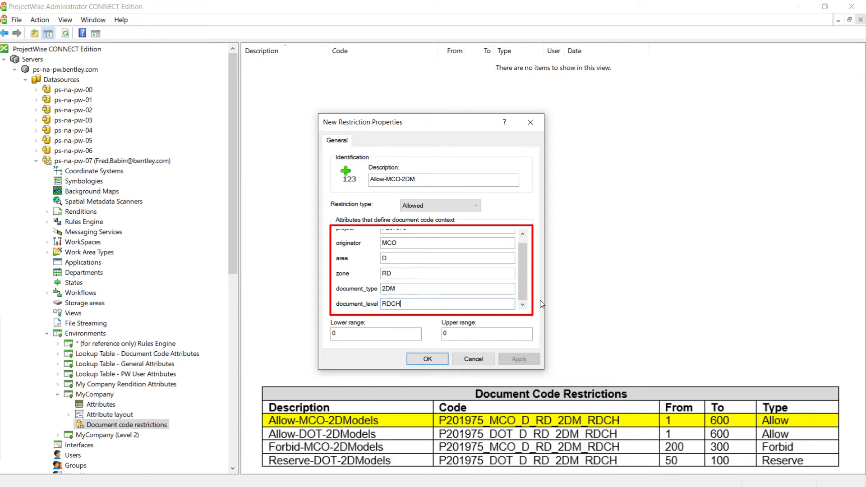
key(Tab)
text(1)
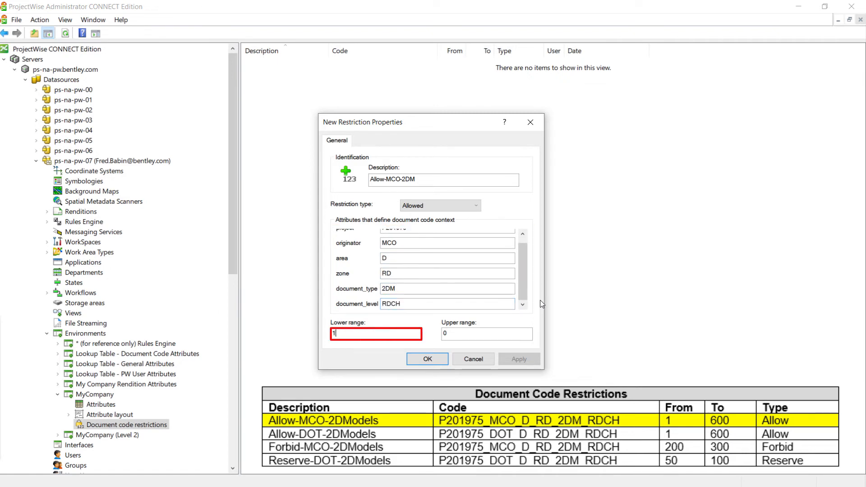
key(Tab)
text(600)
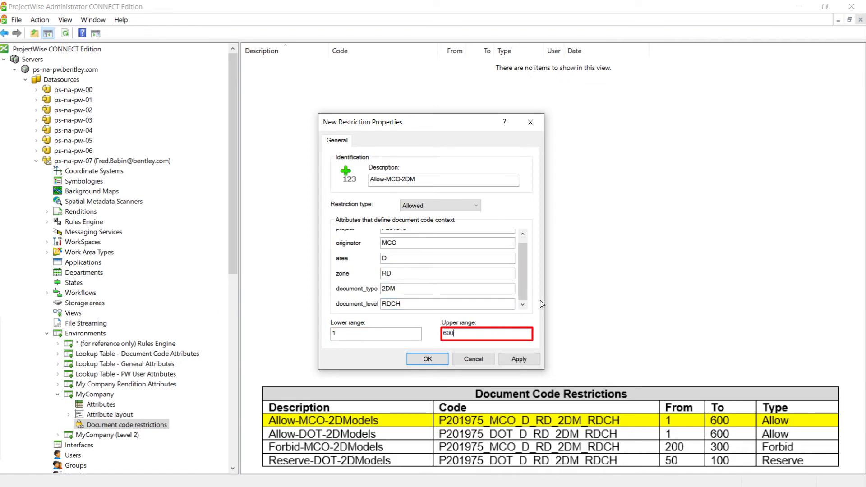
click(530, 361)
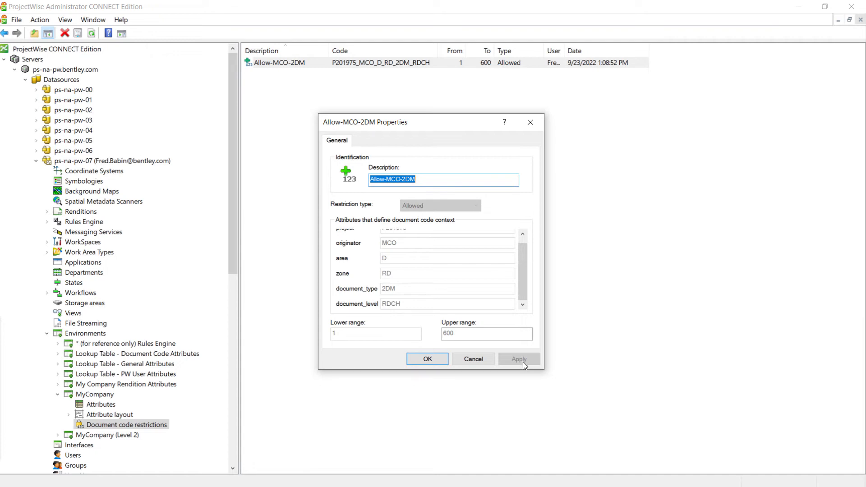
click(427, 359)
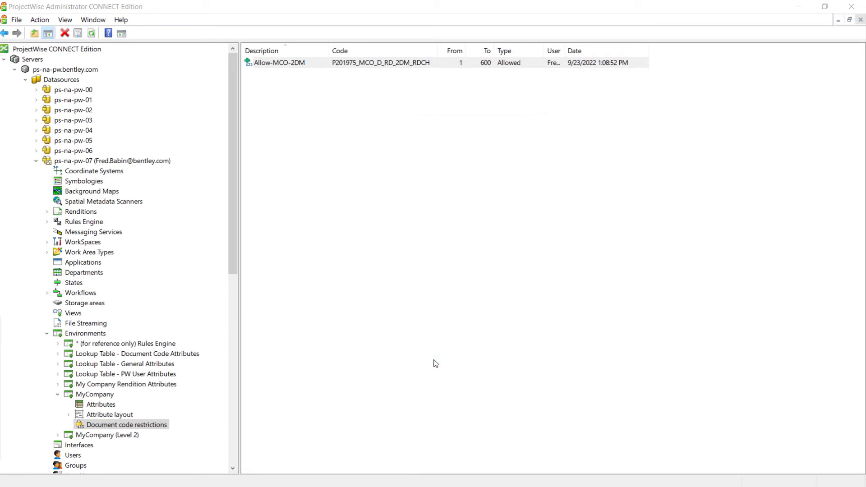
Start another document code restriction with the description Allow-DOT-2DM
right_click(399, 164)
mouse_move(469, 169)
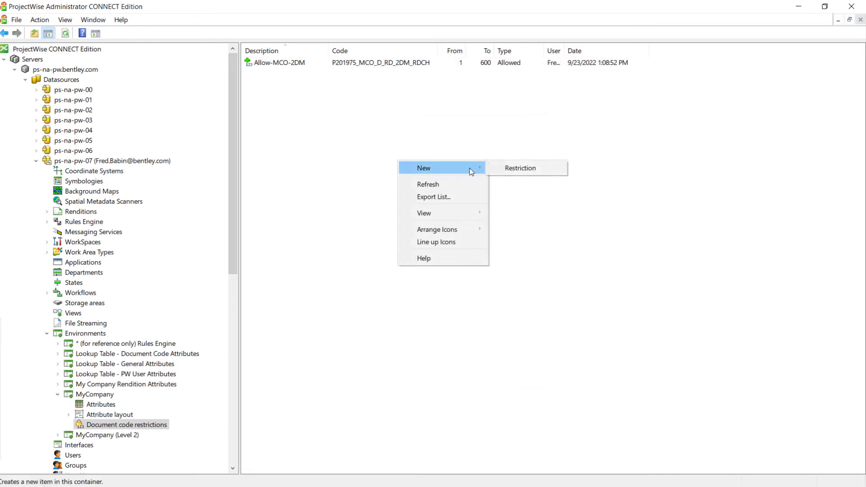
click(508, 167)
text(All)
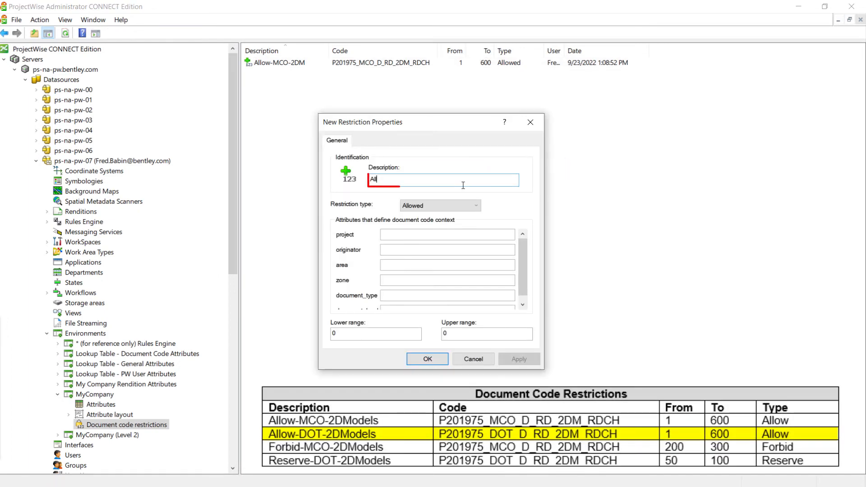
text(ow-DOT)
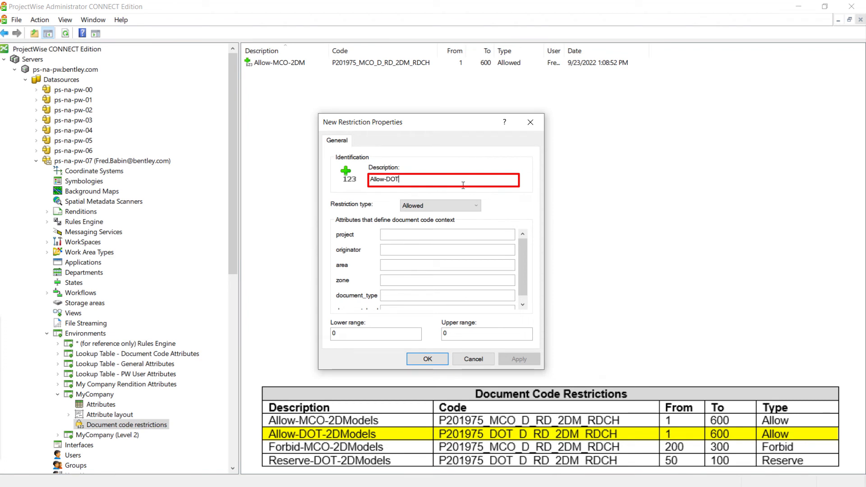
text(-2DM)
Fill in the code context with project P201975, originator DOT, area D, zone RD, document_type 2DM and document_level RDCH
click(433, 235)
text(P201975)
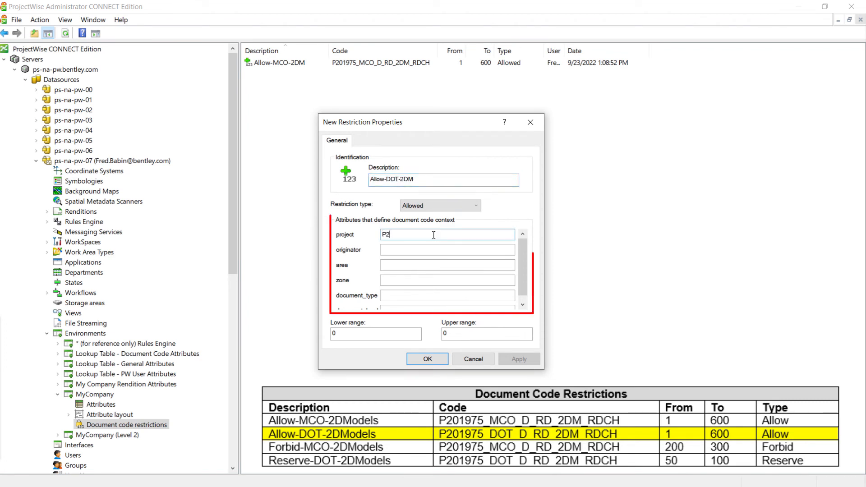
key(Tab)
text(DOT)
key(Tab)
text(D)
key(Tab)
text(RD)
key(Tab)
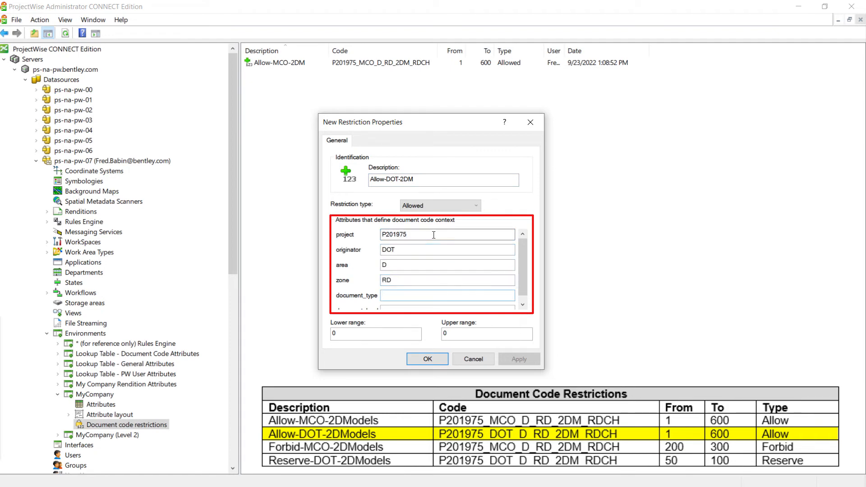
text(2DM)
Set the Allow-DOT-2DM restriction's range from 1 to 600 and save the restriction
key(Tab)
text(RDCH)
key(Tab)
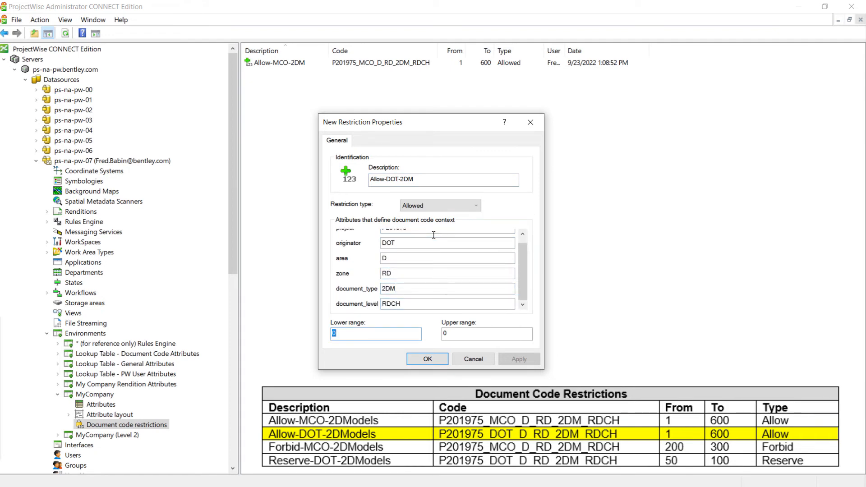
text(1)
key(Tab)
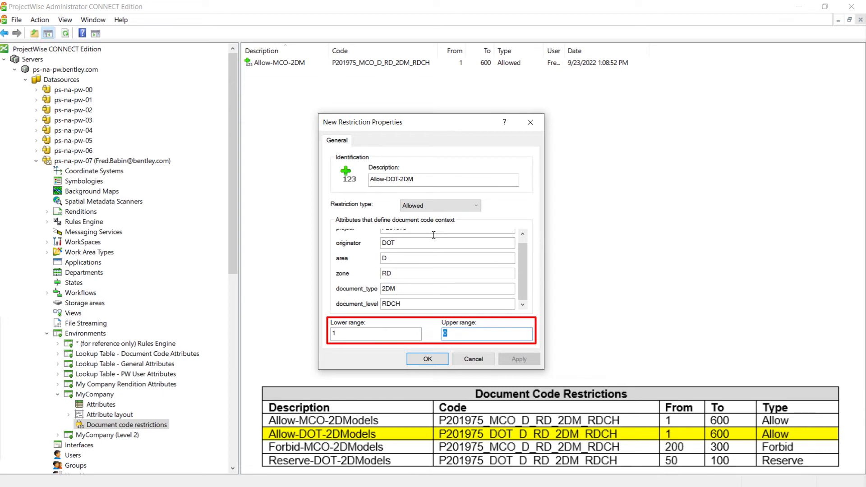
text(600)
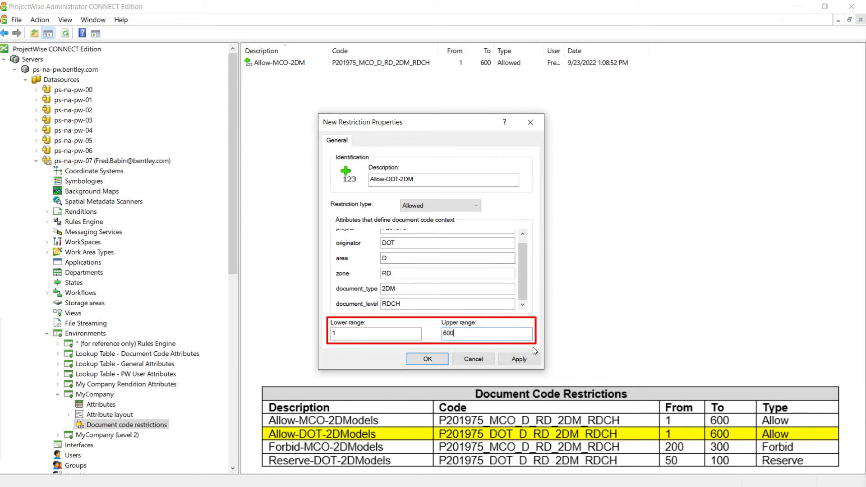
click(426, 359)
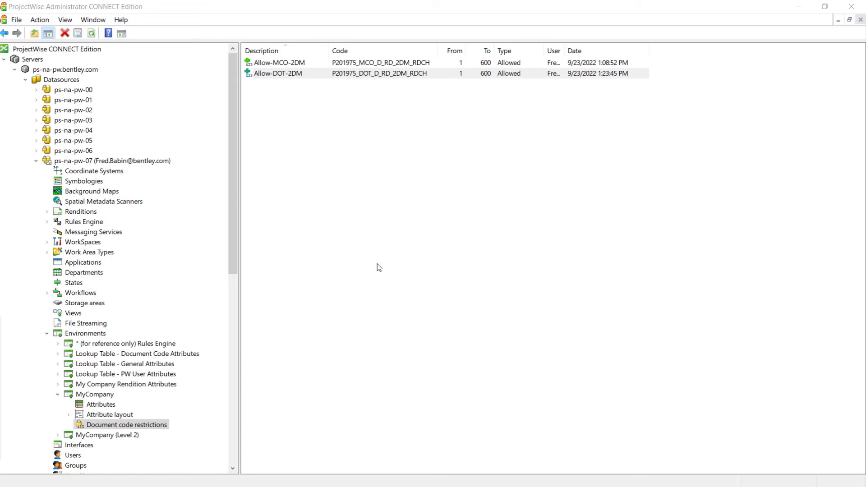
Start a new document code restriction described as Forbid-MCO-2DM and set its restriction type to Forbidden
right_click(422, 174)
mouse_move(483, 183)
click(524, 182)
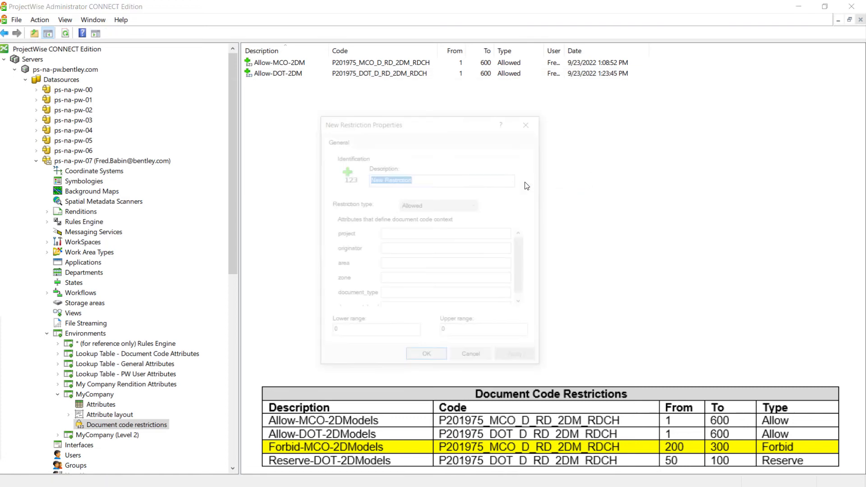
text(Forb)
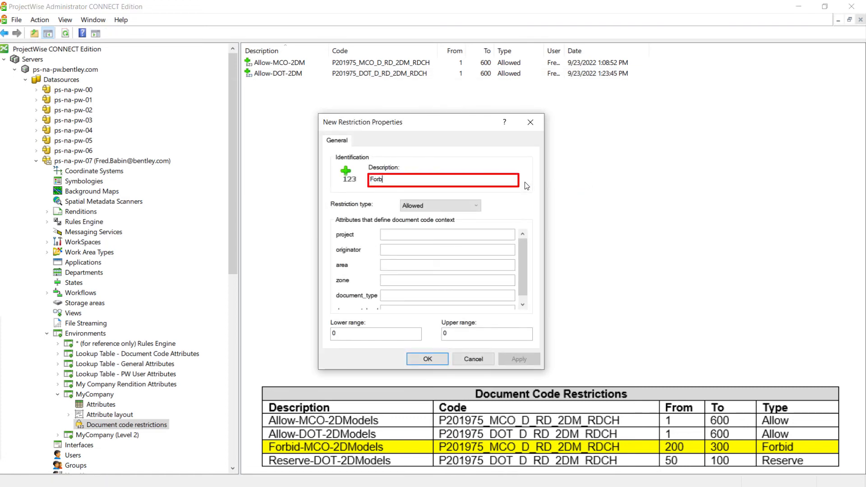
text(id-MCO-2DM)
click(473, 205)
click(457, 225)
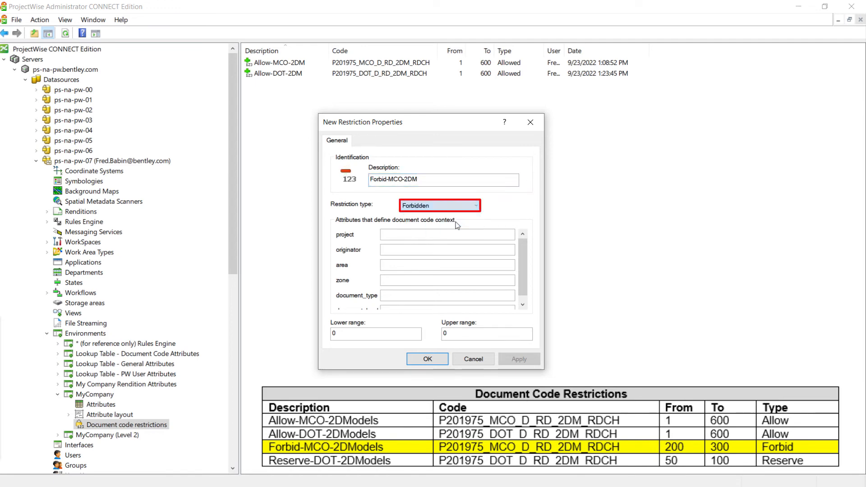
Set the forbidden restriction's attributes to project P201975, originator MCO, area D, zone RD, document_type 2DM and document_level RDCH
click(451, 233)
text(P201975)
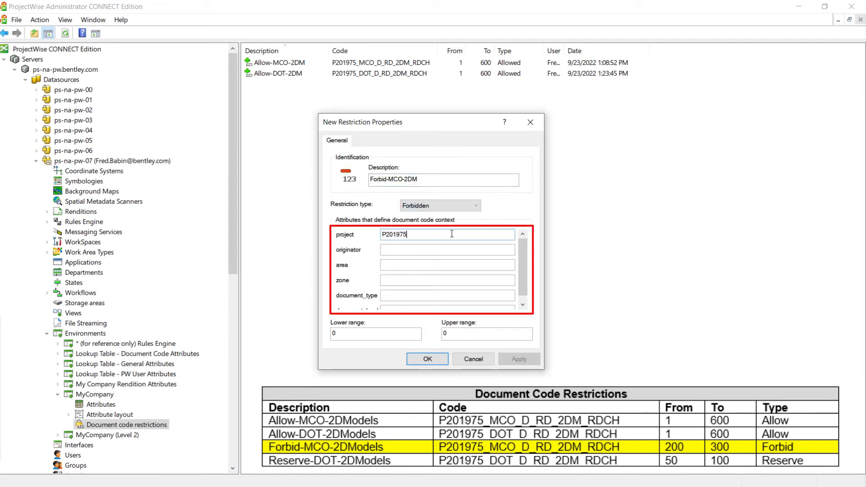
key(Tab)
text(MCO	D	RD	2DM	R)
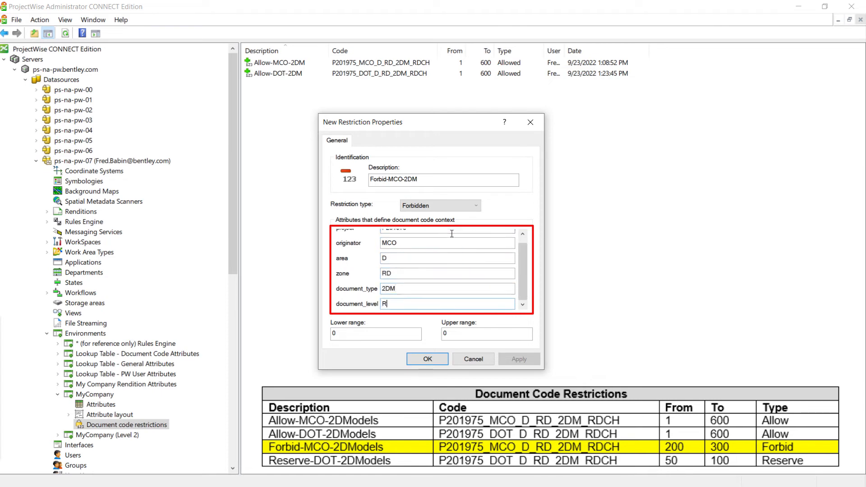
text(DCH)
Set the Forbid-MCO-2DM restriction's range from 200 to 300 and save the restriction
key(Tab)
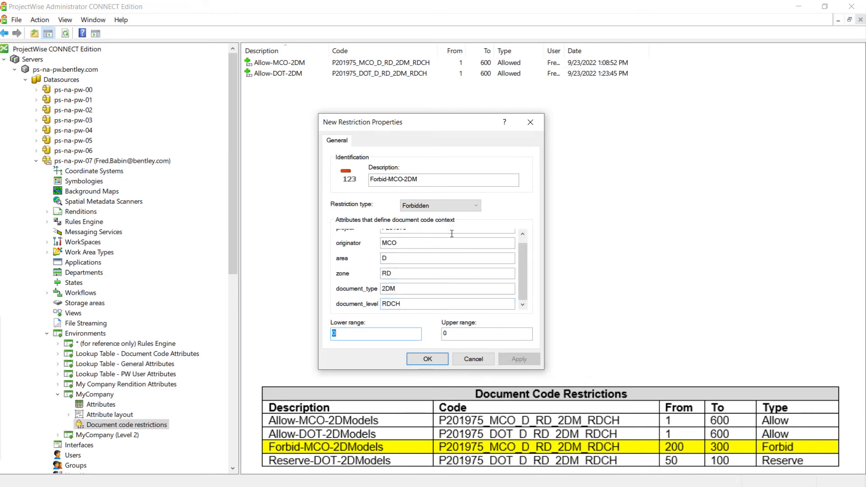
text(200)
key(Tab)
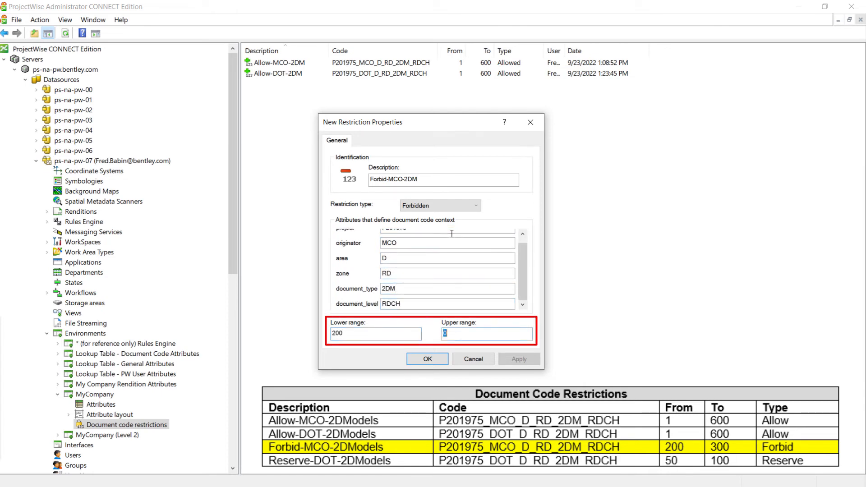
text(300)
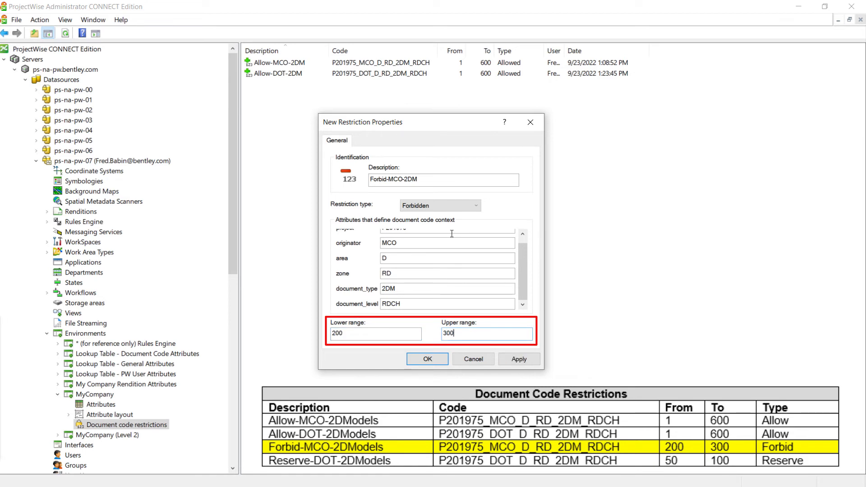
click(416, 361)
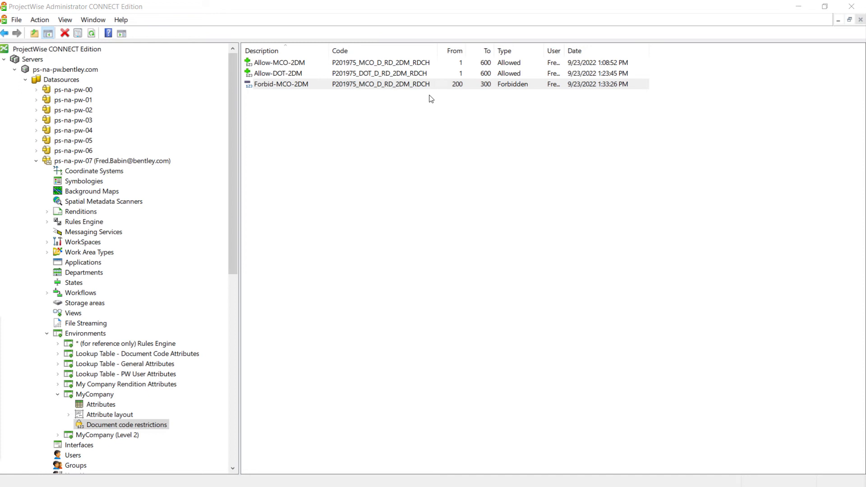
Start a new document code restriction described as Reserve-DOT-2DM and set its restriction type to Reserved
right_click(428, 166)
mouse_move(469, 175)
click(536, 175)
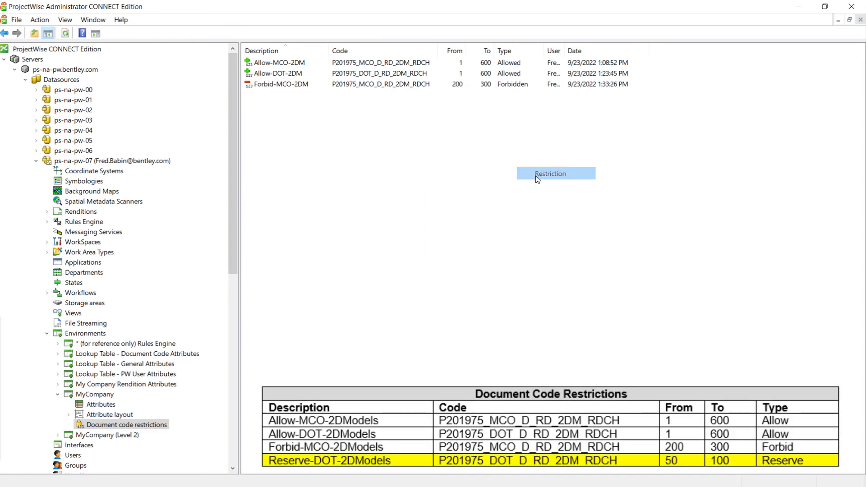
text(R)
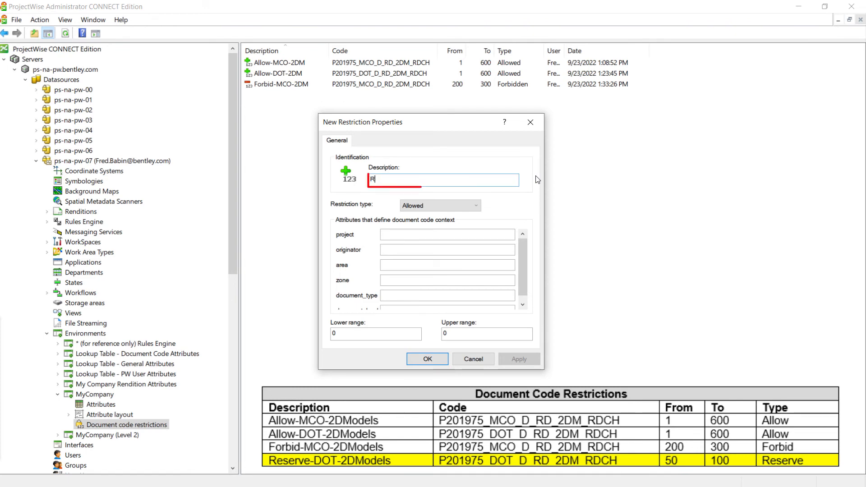
text(eserve)
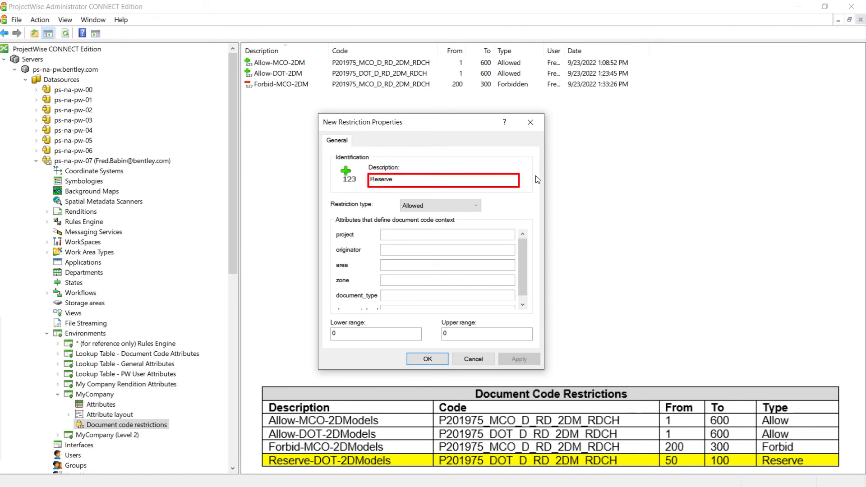
text(-DOT-2DM)
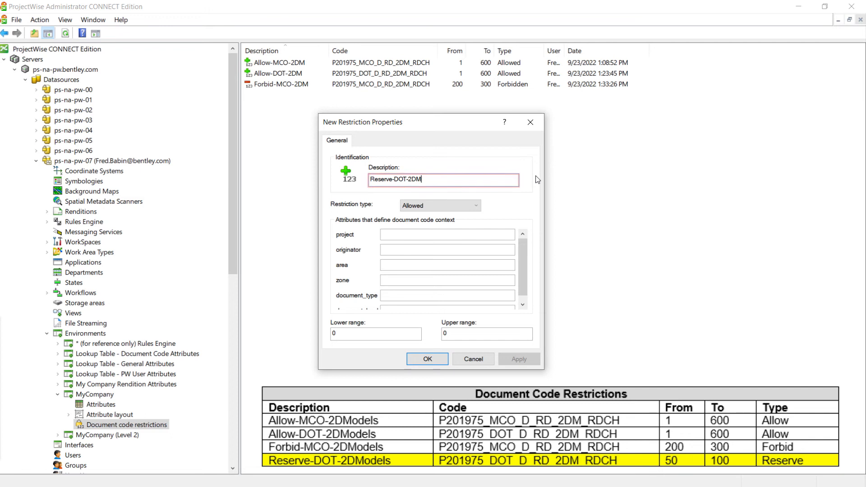
click(458, 204)
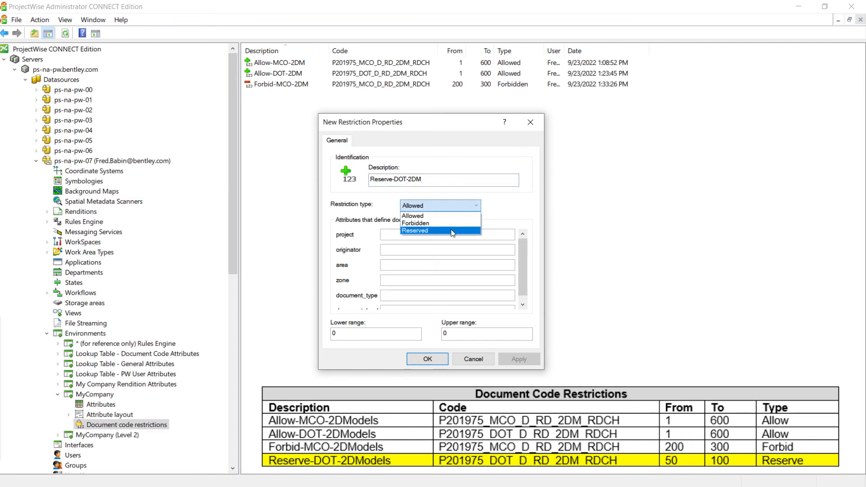
click(453, 231)
Set the reserved restriction's attributes to project P201975, originator DOT, area D, zone RD, document_type 2DM and document_level RDCH
click(452, 238)
text(P201975)
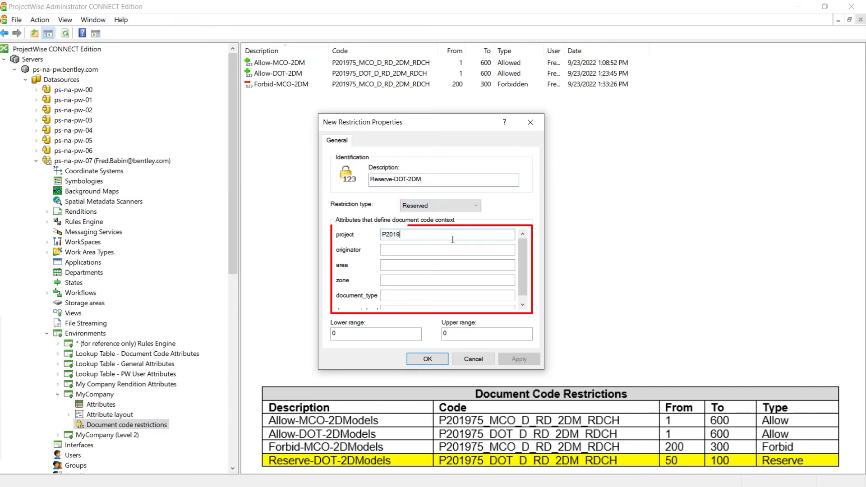
key(Tab)
text(DOT)
key(Tab)
text(D)
key(Tab)
text(RD)
key(Tab)
text(2DM)
key(Tab)
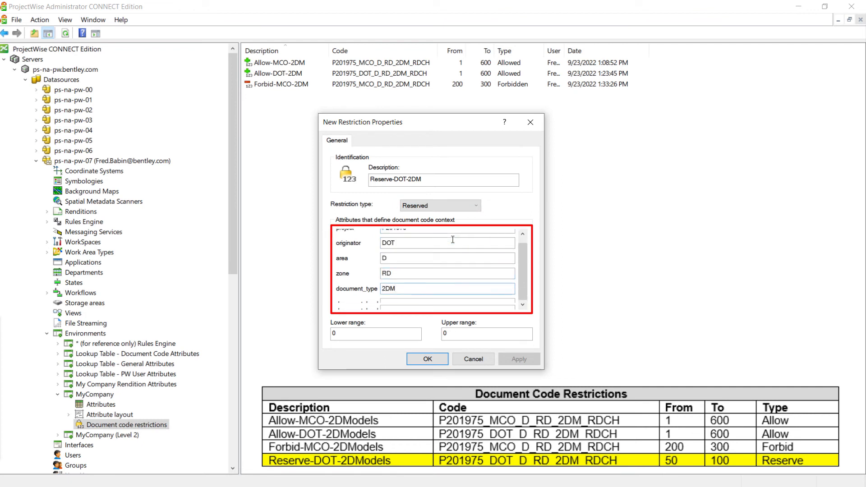
text(RDCH)
Set the Reserve-DOT-2DM restriction's range from 50 to 100 and save the restriction
key(Tab)
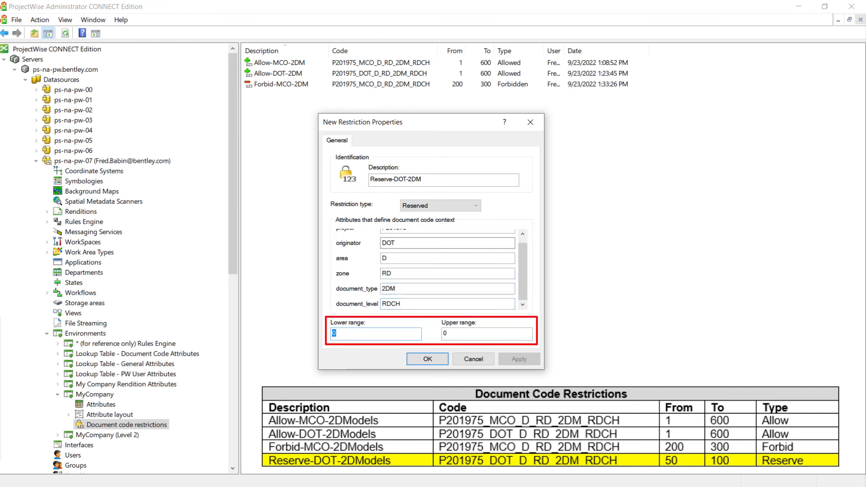
text(50)
key(Tab)
text(100)
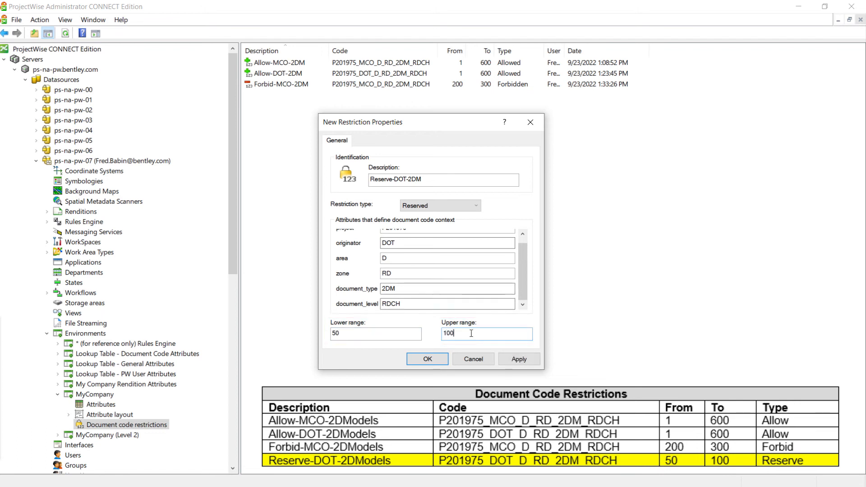
click(427, 359)
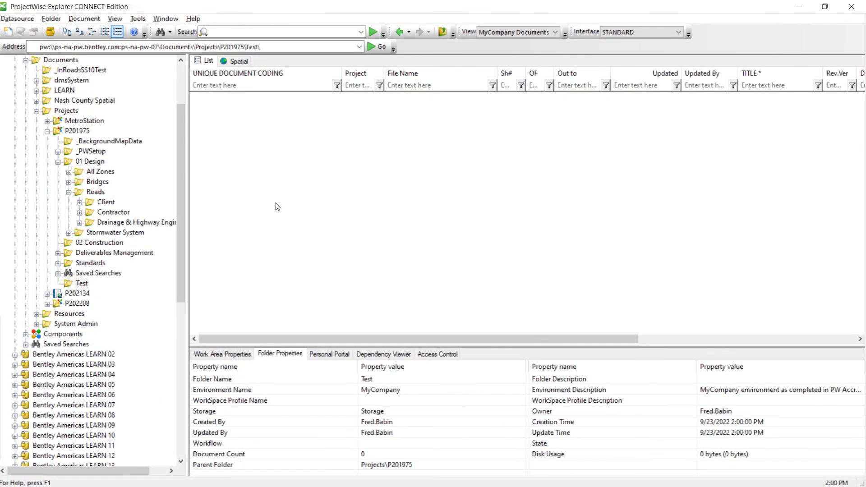
Switch to ProjectWise Explorer and start an Advanced Wizard document in P201975's Test folder, using the recently used template
click(80, 284)
click(393, 393)
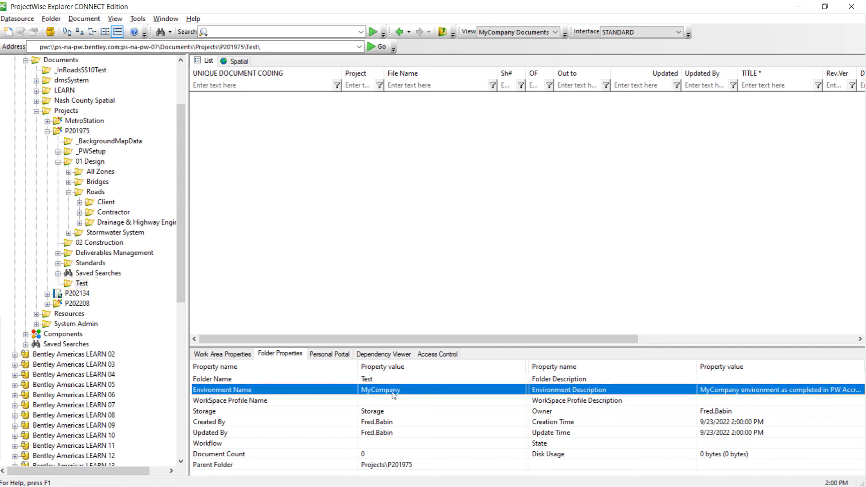
right_click(330, 176)
mouse_move(397, 41)
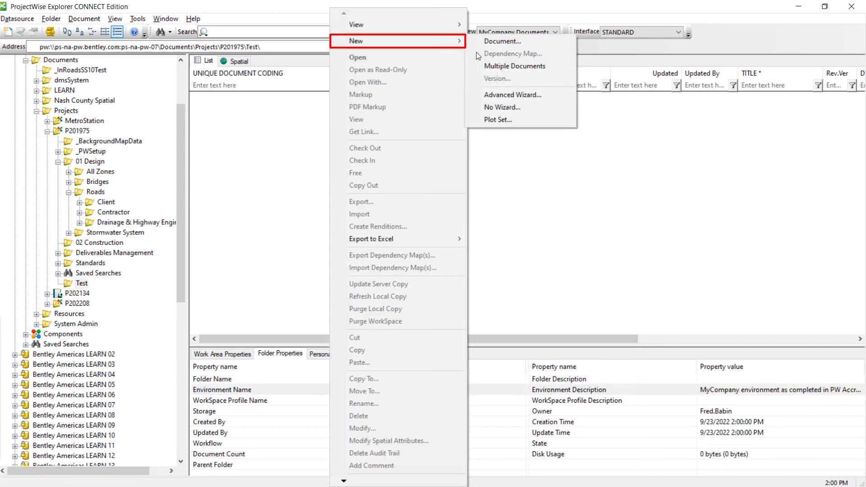
click(513, 95)
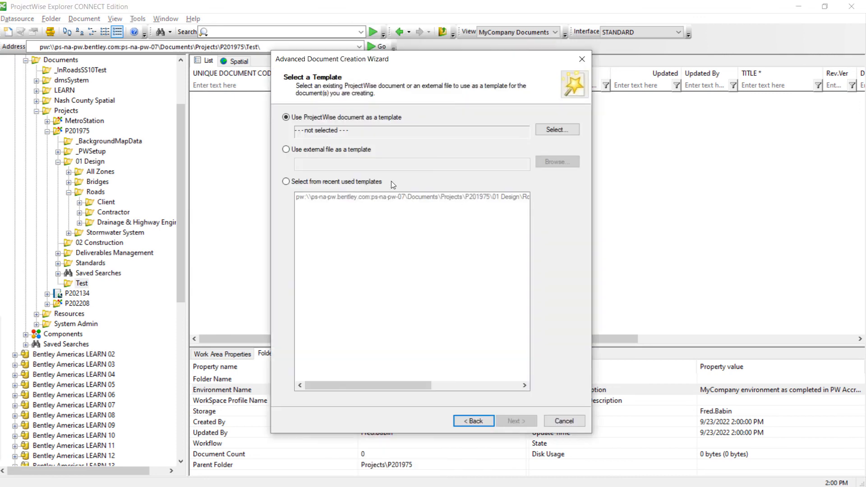
click(391, 181)
click(513, 420)
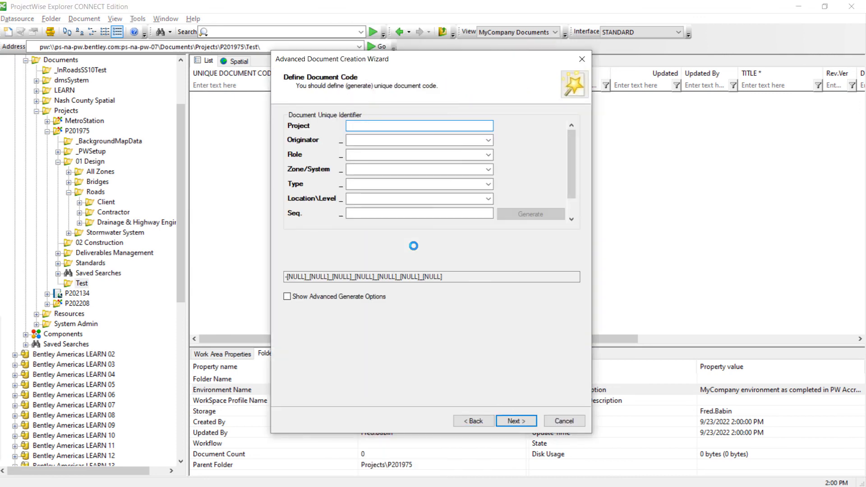
Set the new document code's project to P201975, originator to MCO and role to D
text(P)
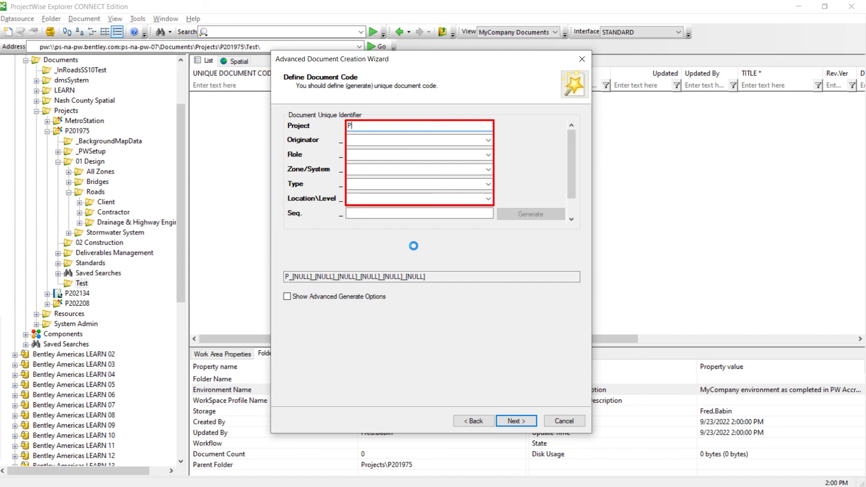
text(201975)
key(Tab)
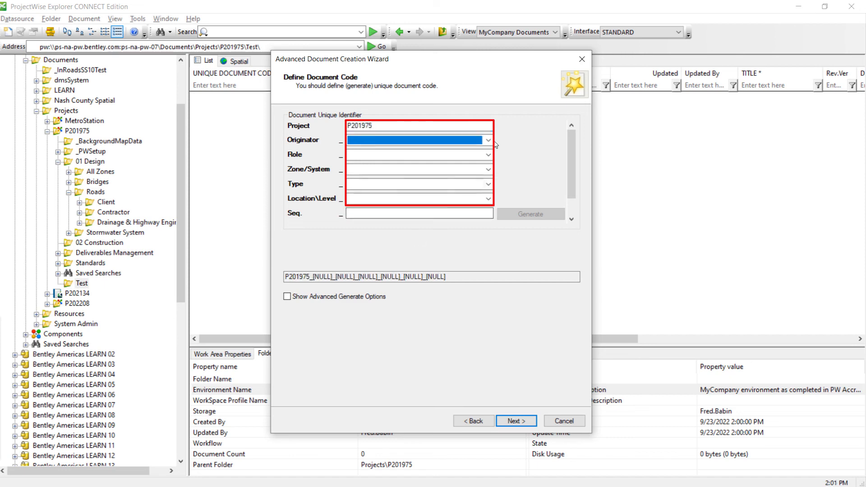
click(490, 141)
click(457, 150)
click(488, 155)
click(451, 164)
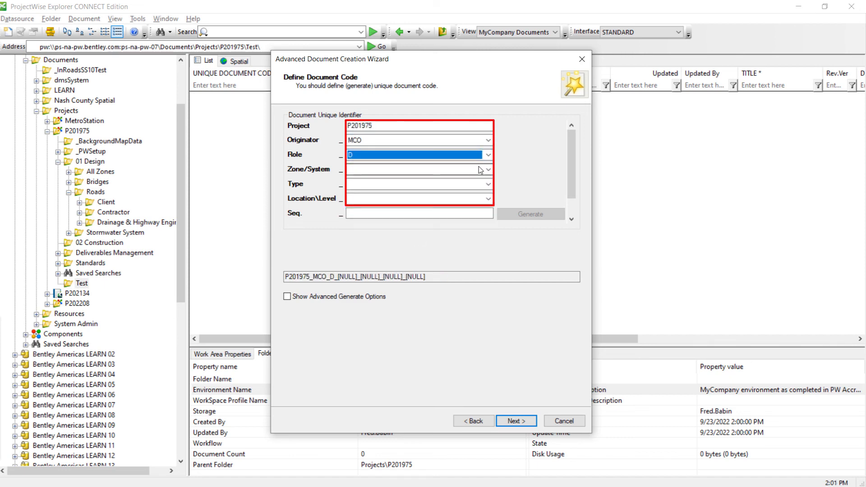
Set the code's zone to RD, type to 2DM and location/level to RDCH, and generate its sequence number
click(489, 170)
click(417, 187)
click(488, 184)
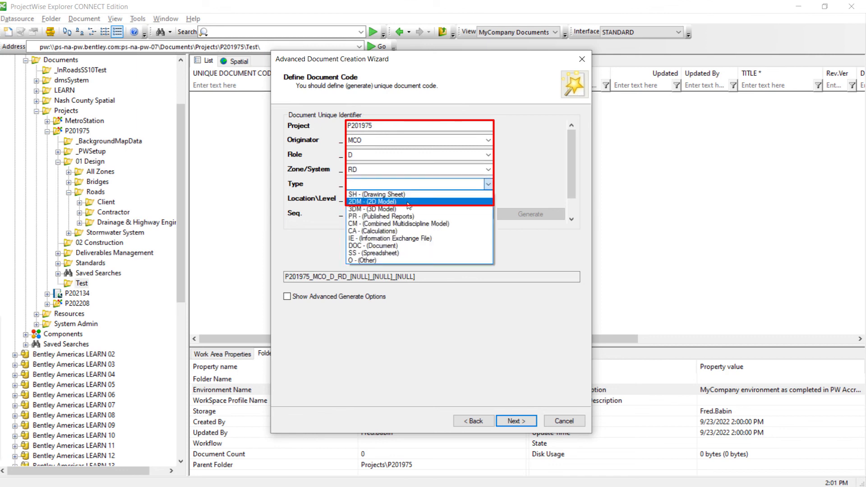
click(408, 205)
click(408, 202)
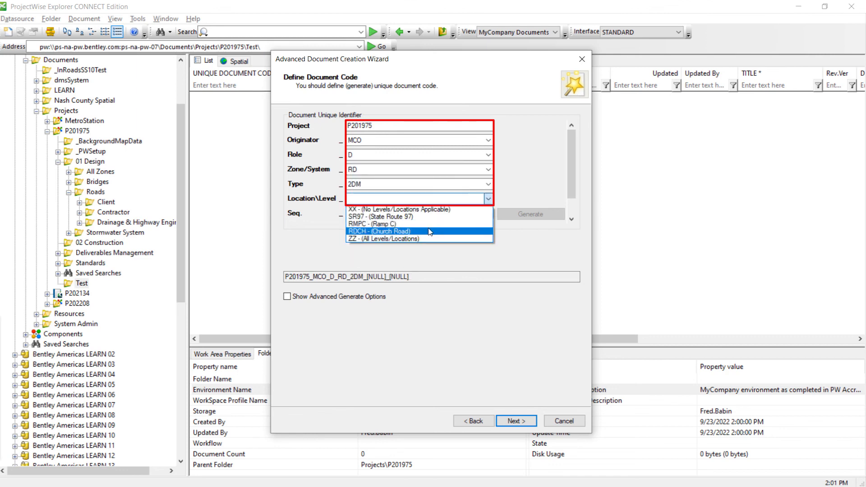
click(435, 234)
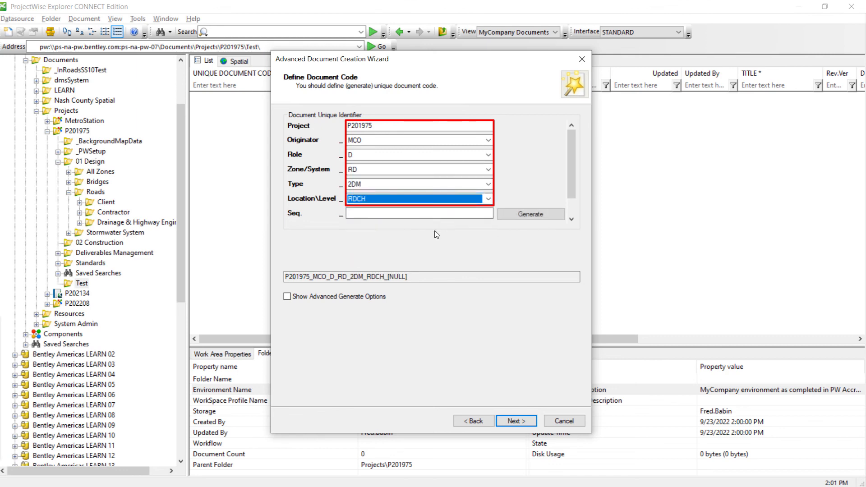
click(529, 217)
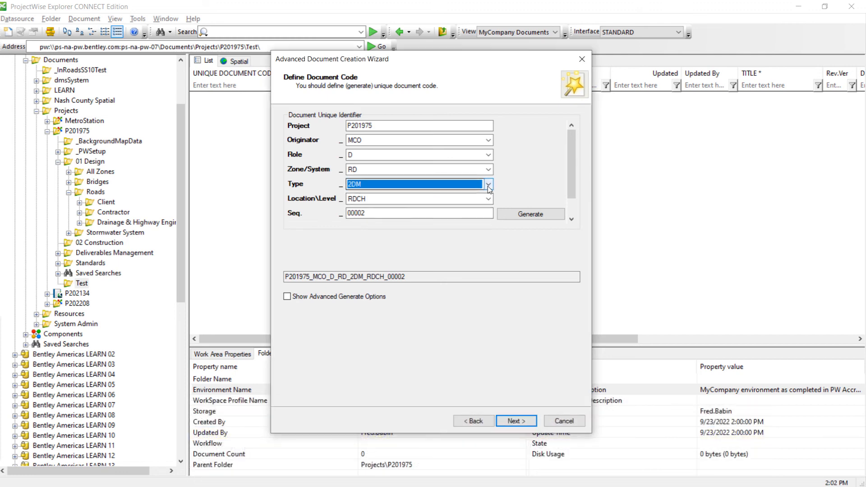
Try to generate a code number with the document type changed to 3DM, and set the type back to 2DM
click(488, 188)
click(458, 208)
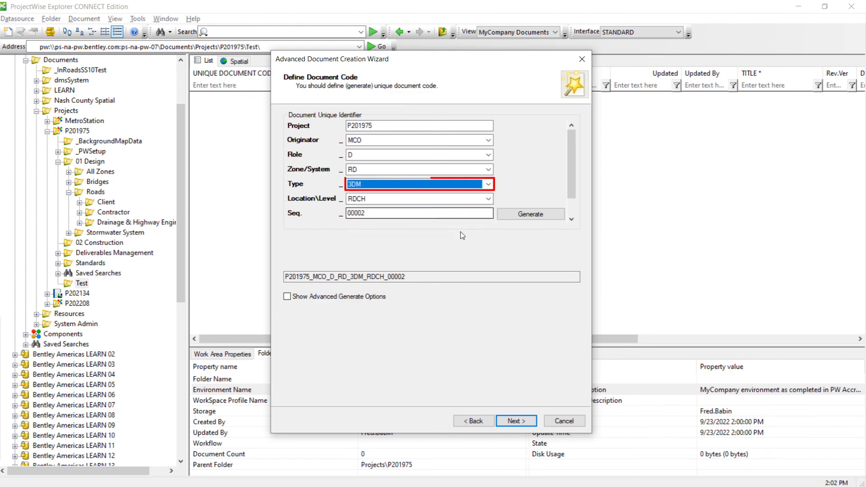
click(531, 213)
click(404, 290)
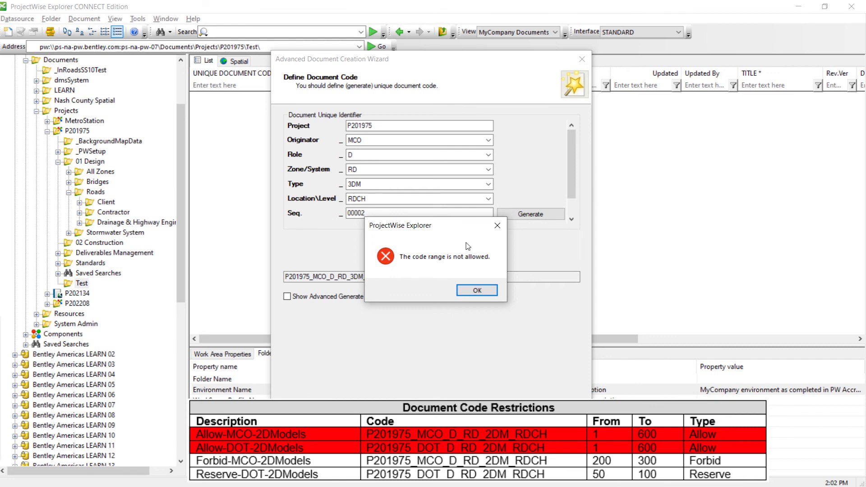
click(476, 290)
click(418, 183)
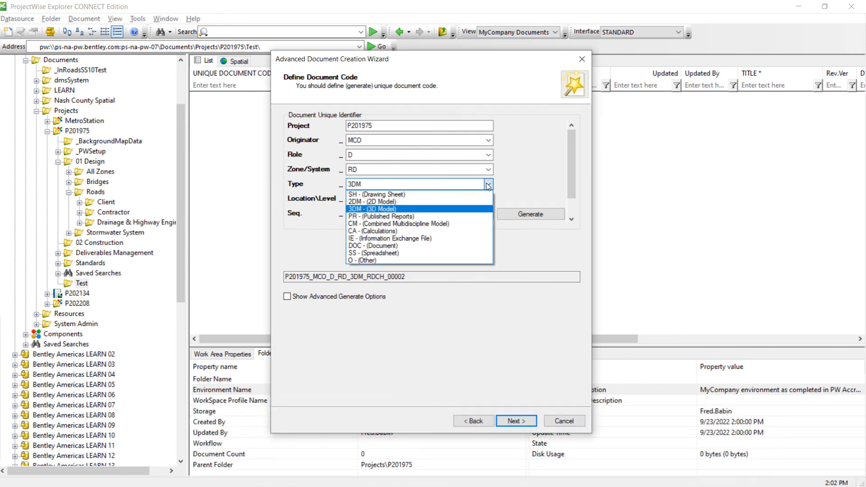
click(419, 202)
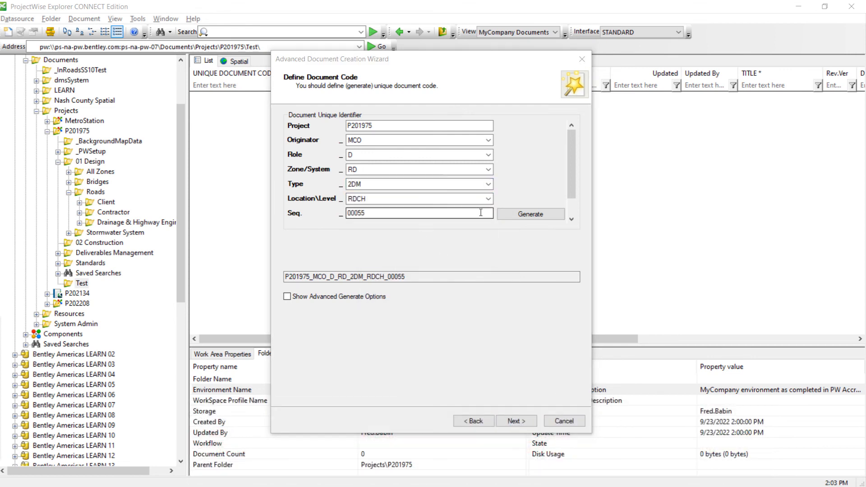
Try to generate a new MCO 2DM code number within the range 250 to 275 using the advanced generate options
click(325, 299)
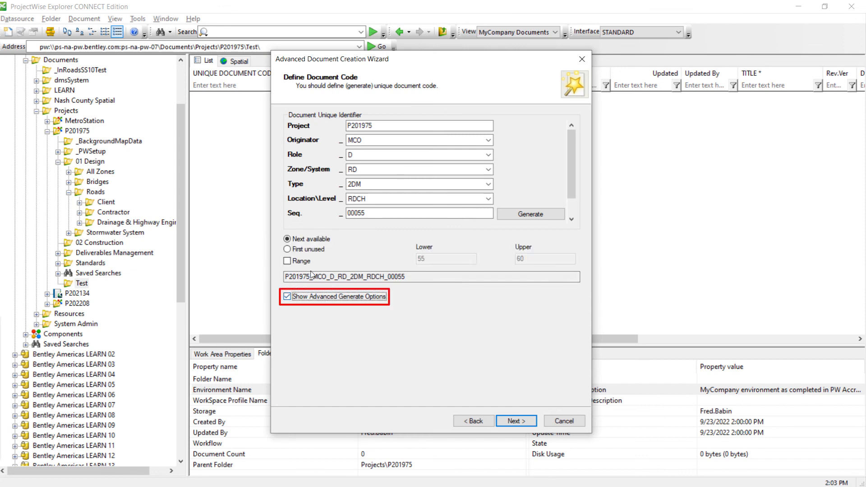
click(300, 262)
double_click(434, 258)
text(250)
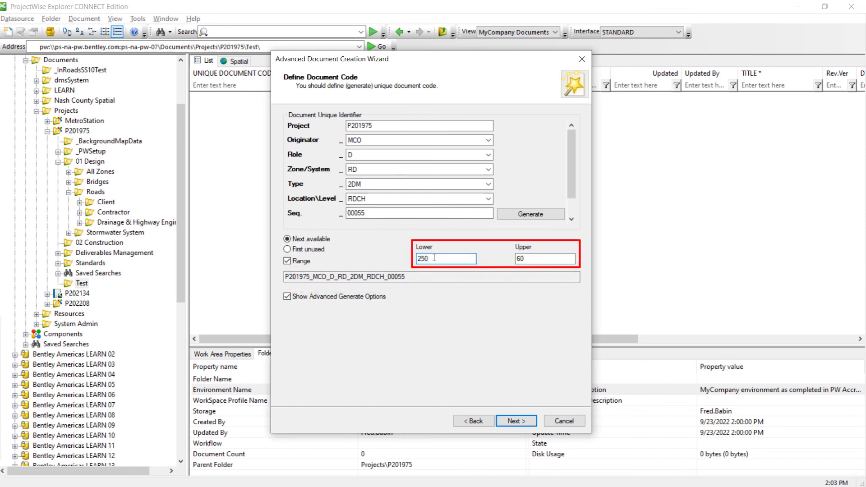
key(Tab)
text(275)
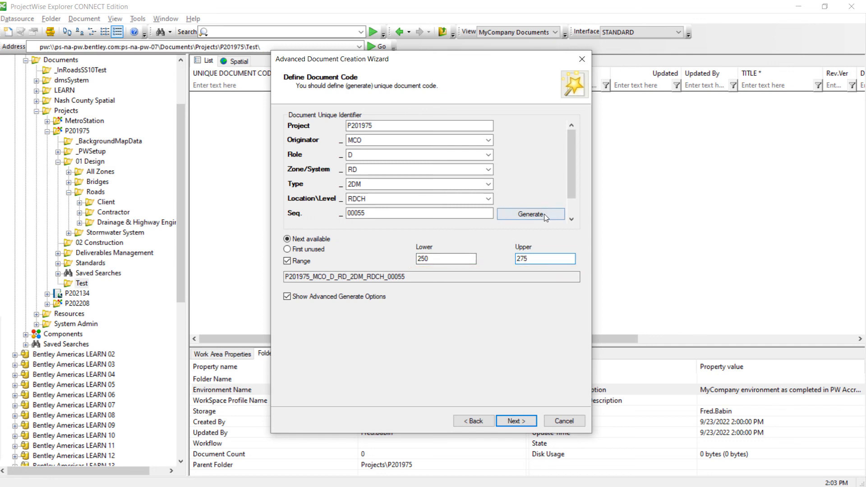
click(526, 213)
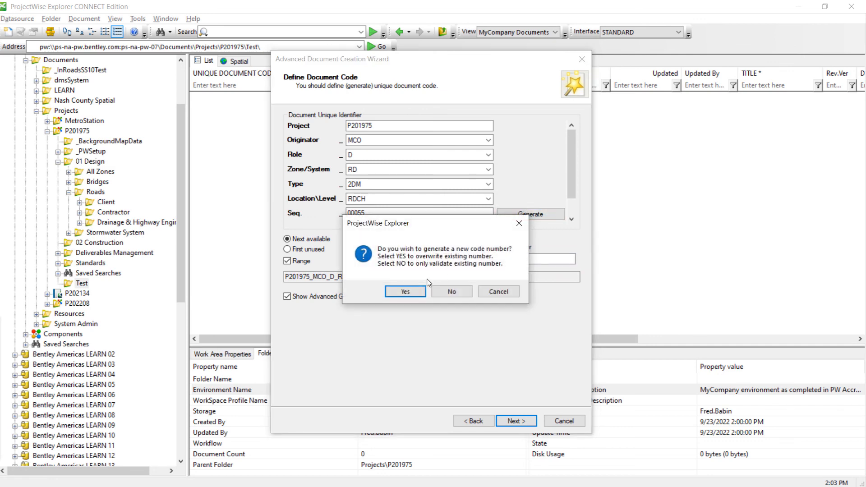
click(406, 292)
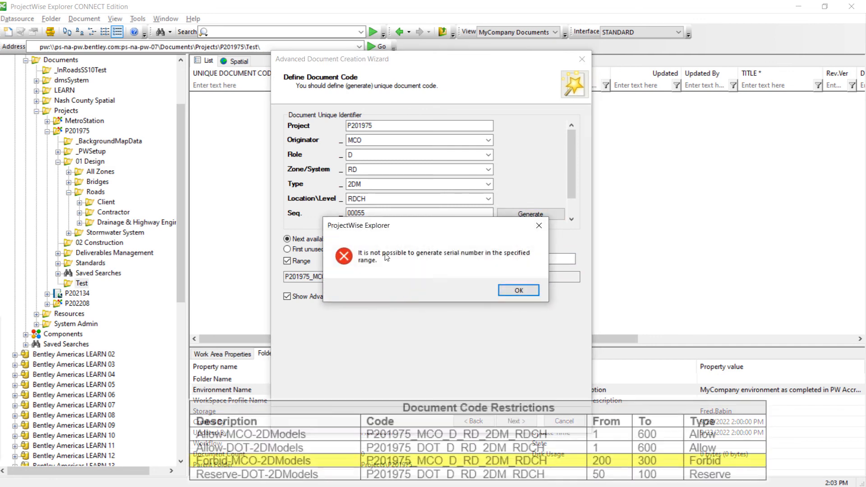